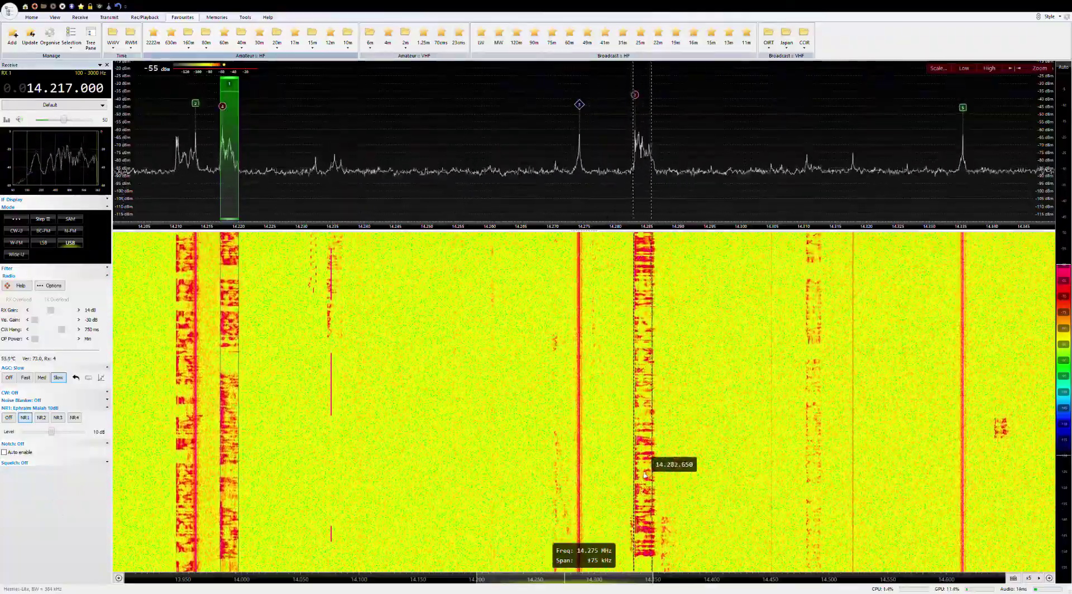
# - Tune the receiver onto the waterfall signal trace near 14.283 MHz
pyautogui.click(645, 475)
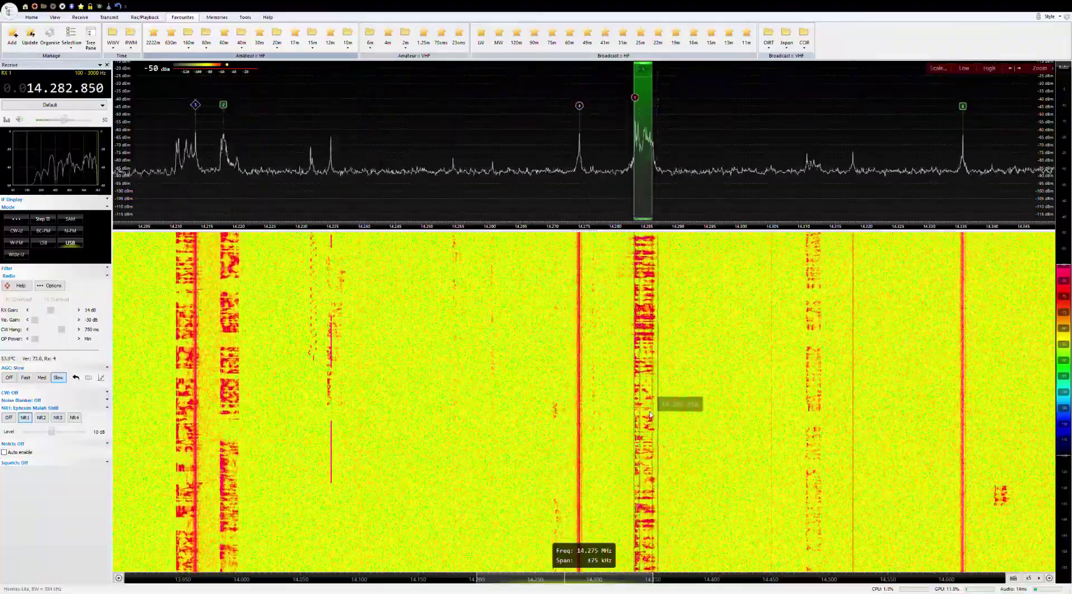
pyautogui.scroll(-1, 652, 414)
pyautogui.scroll(-2, 652, 415)
pyautogui.scroll(-2, 652, 416)
pyautogui.scroll(-2, 654, 416)
pyautogui.scroll(-1, 652, 417)
pyautogui.scroll(-4, 652, 418)
pyautogui.scroll(-1, 651, 420)
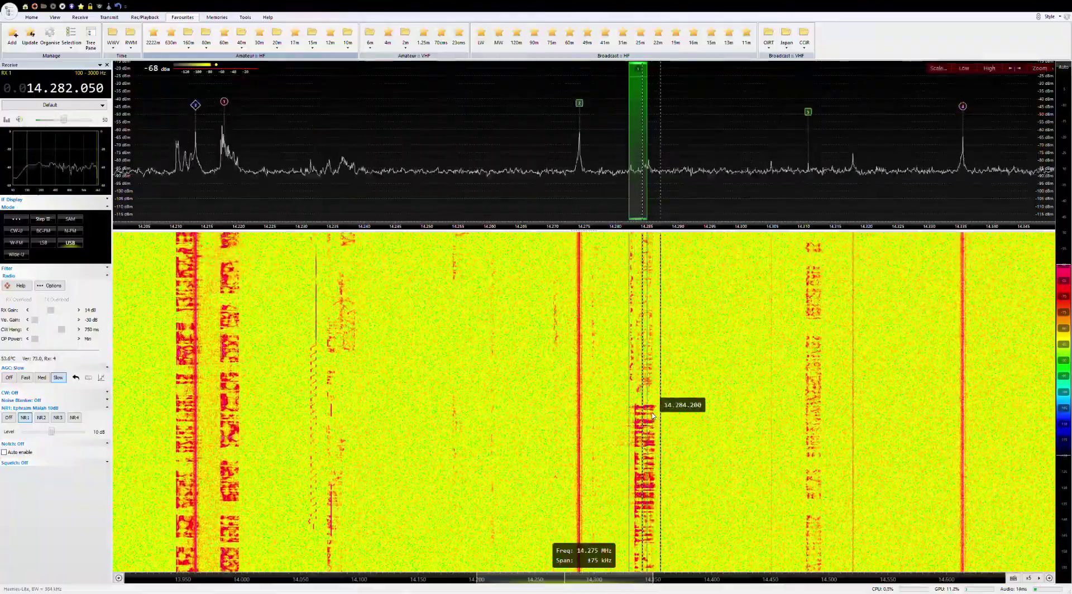
pyautogui.scroll(3, 645, 419)
pyautogui.scroll(6, 644, 416)
pyautogui.scroll(5, 645, 418)
pyautogui.scroll(5, 645, 423)
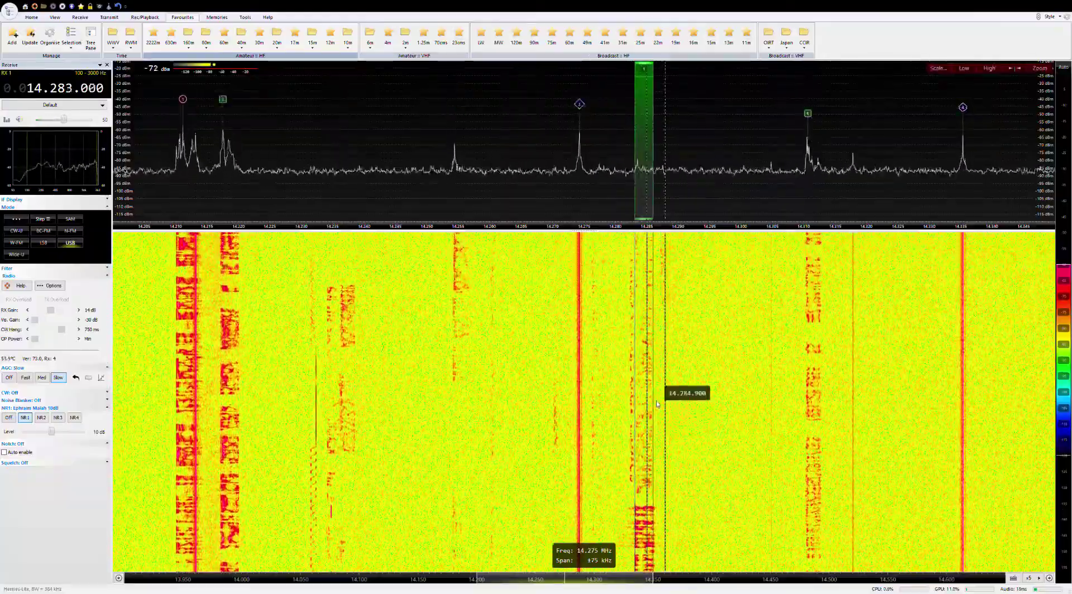
# - Tune the receiver onto the waterfall signal near 14.310 MHz
pyautogui.click(817, 419)
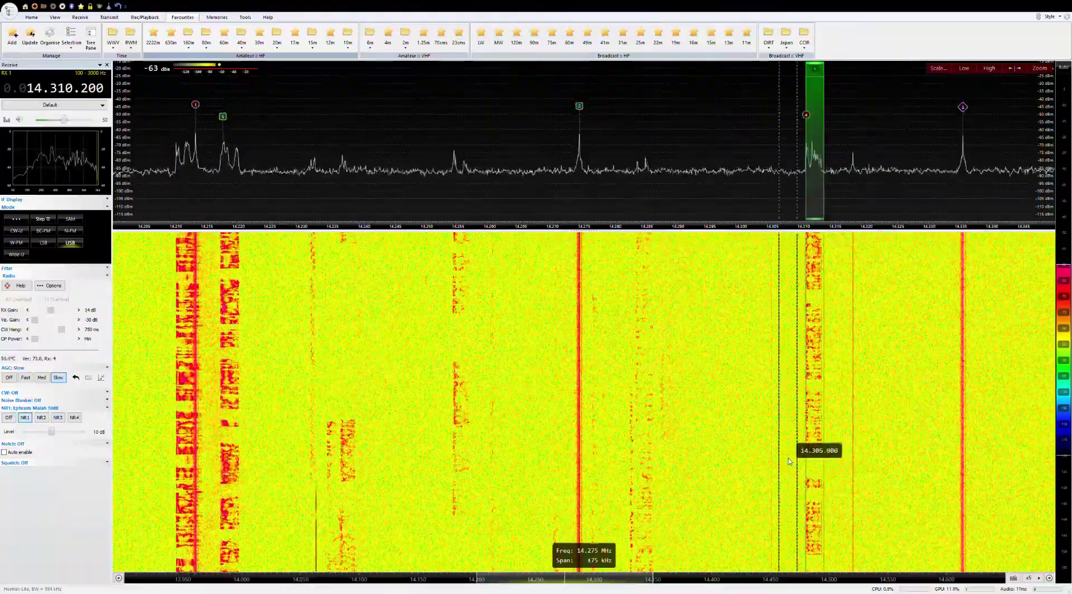
pyautogui.scroll(-1, 831, 467)
pyautogui.scroll(-1, 831, 466)
pyautogui.scroll(-1, 832, 468)
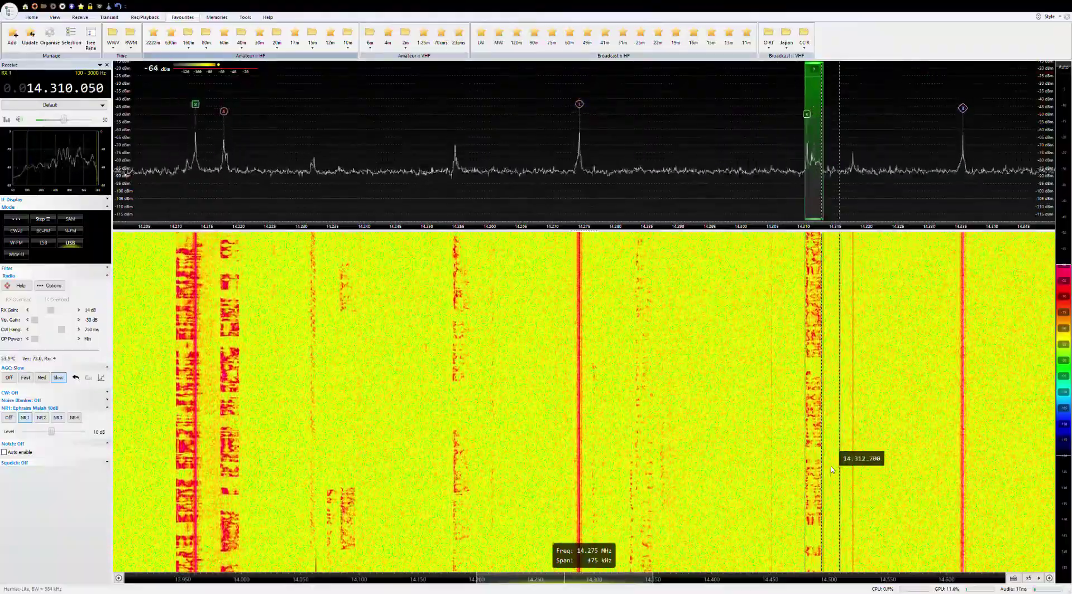
pyautogui.scroll(-1, 752, 454)
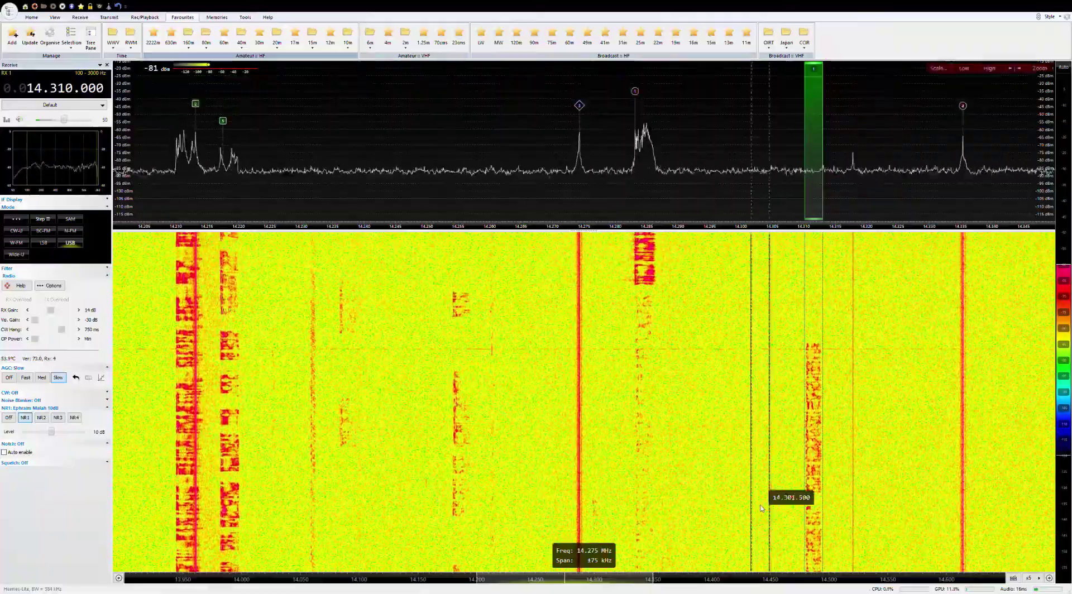
# - Retune to the waterfall signal trace near 14.283 MHz
pyautogui.click(647, 457)
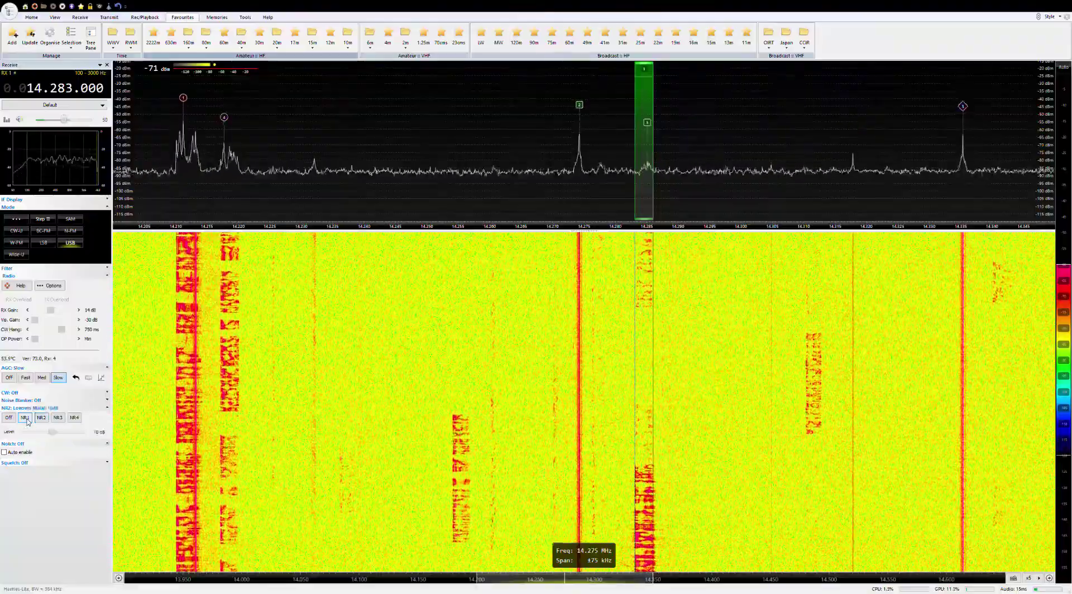
# - Tune to the strong waterfall signal near 14.210 MHz
pyautogui.click(185, 368)
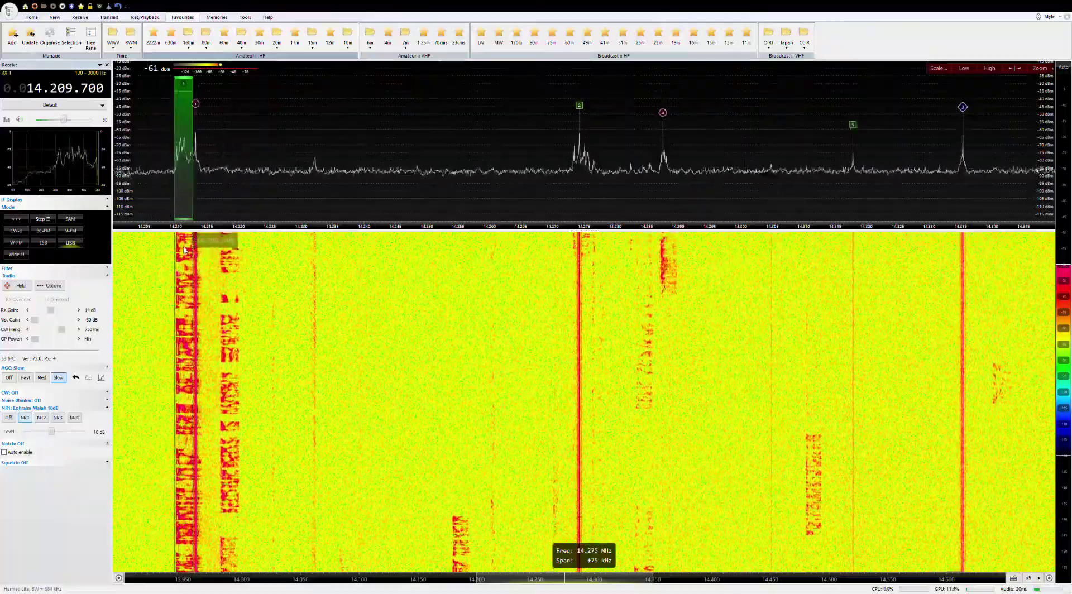
pyautogui.scroll(1, 187, 260)
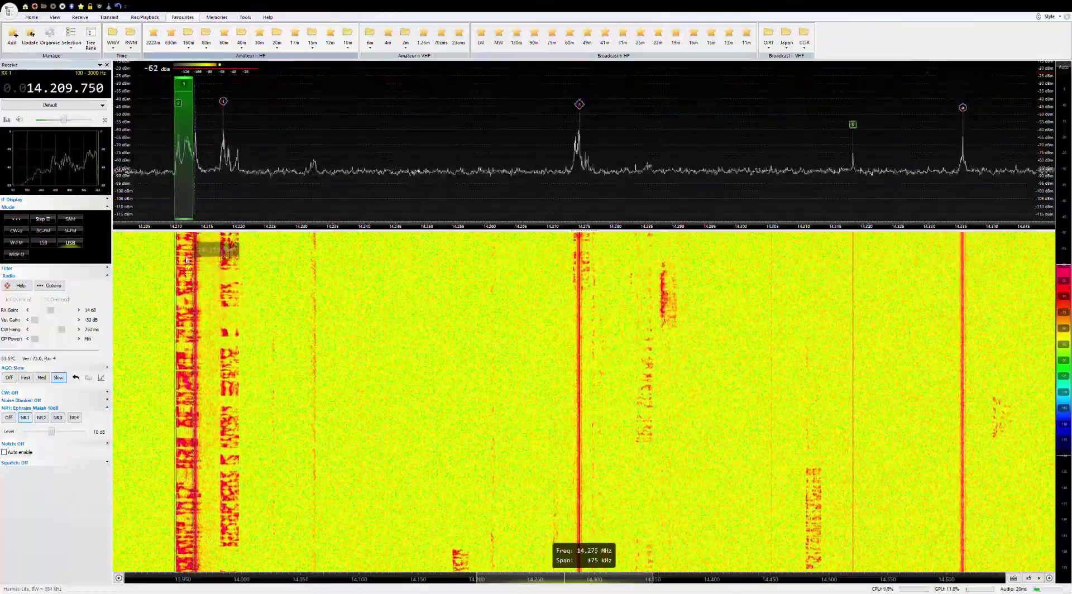
pyautogui.scroll(1, 186, 260)
pyautogui.scroll(1, 186, 260)
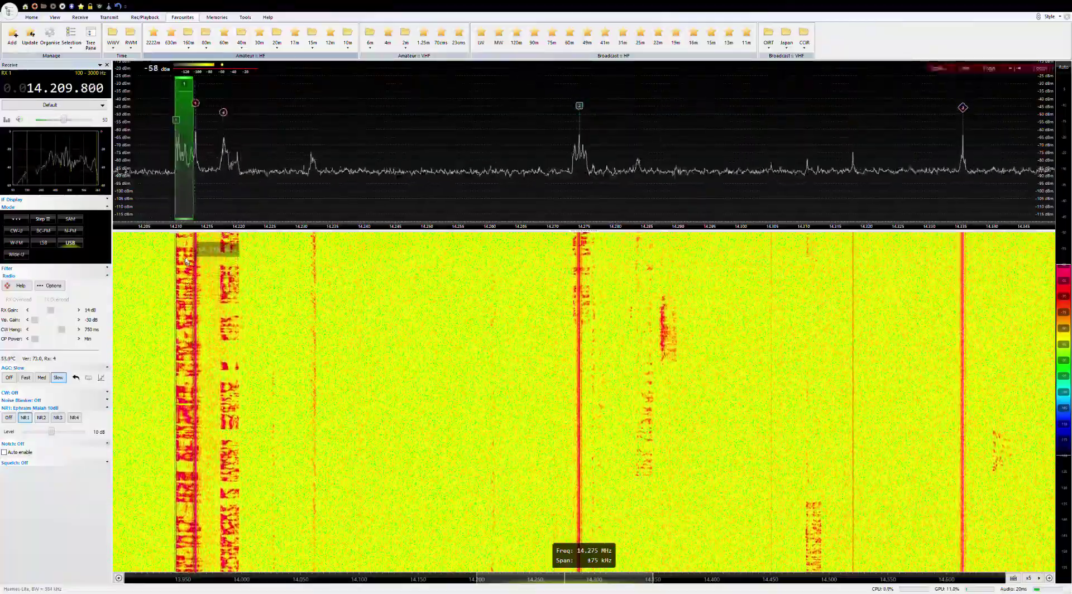
pyautogui.scroll(2, 186, 260)
pyautogui.scroll(1, 186, 260)
pyautogui.scroll(1, 186, 260)
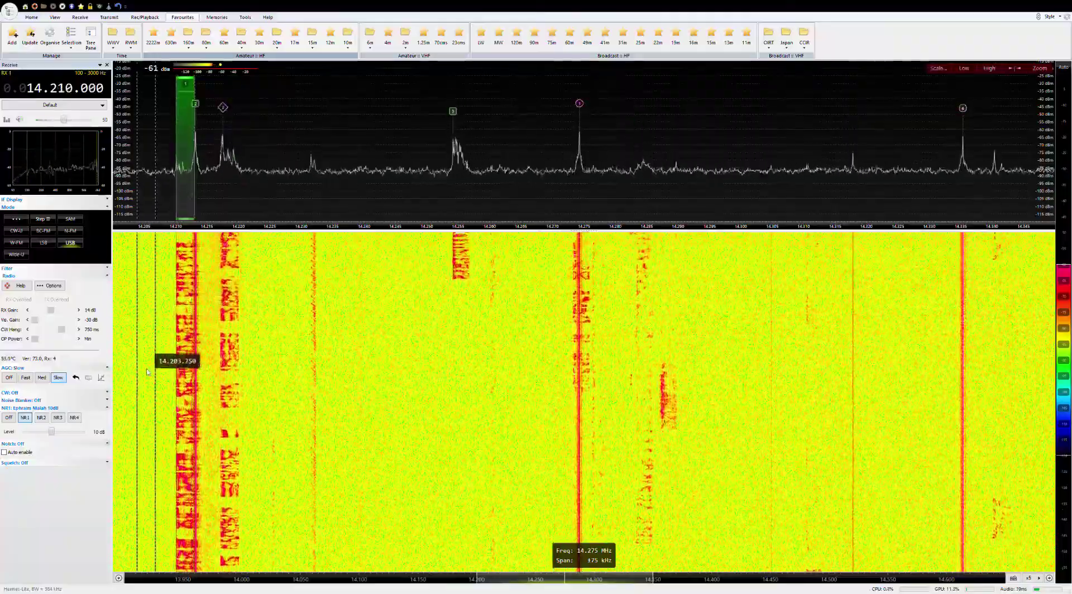